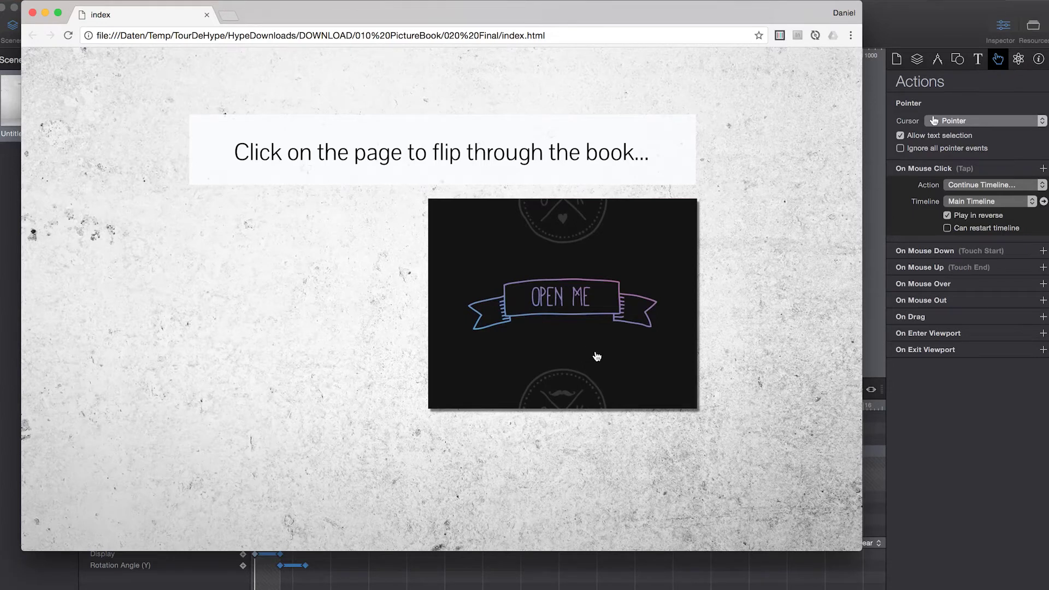
Step: In the Chrome preview, open the cover and flip the graffiti page forward, then flip both back to close the book
{"action": "left_click", "coordinate": [597, 357]}
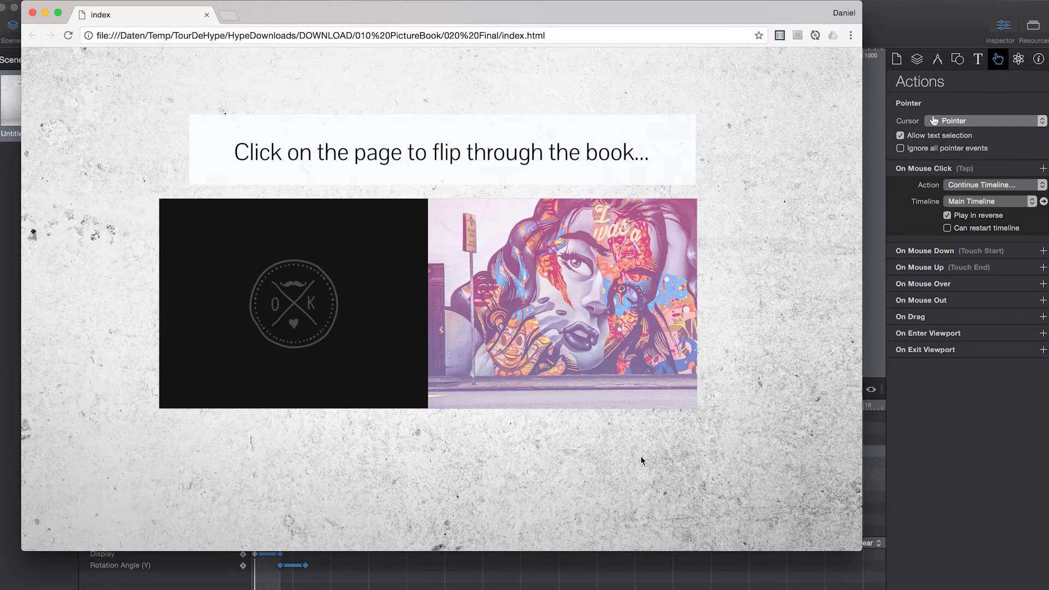
{"action": "left_click", "coordinate": [650, 356]}
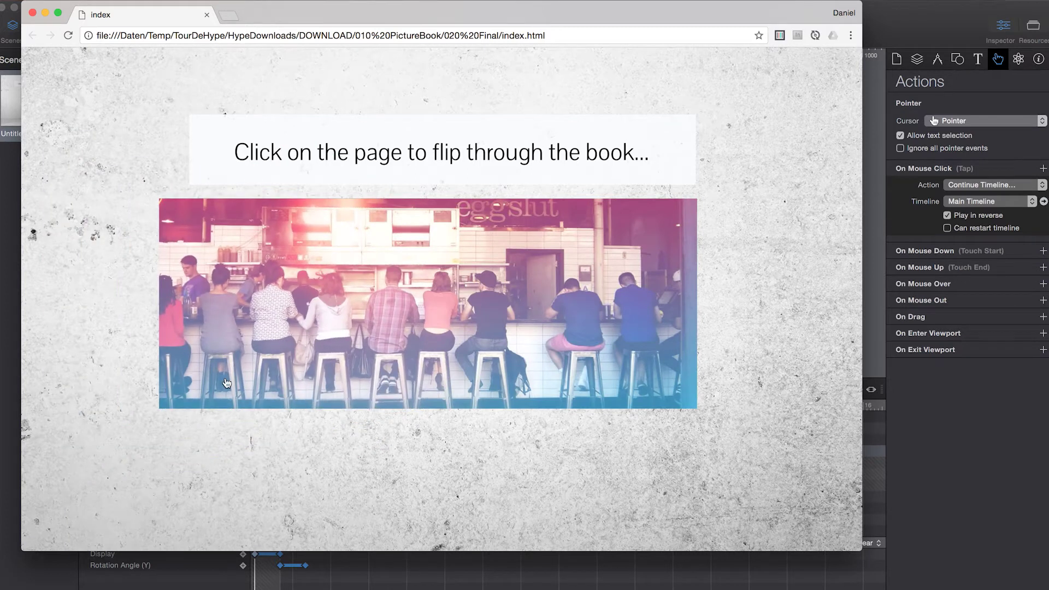
{"action": "left_click", "coordinate": [227, 382]}
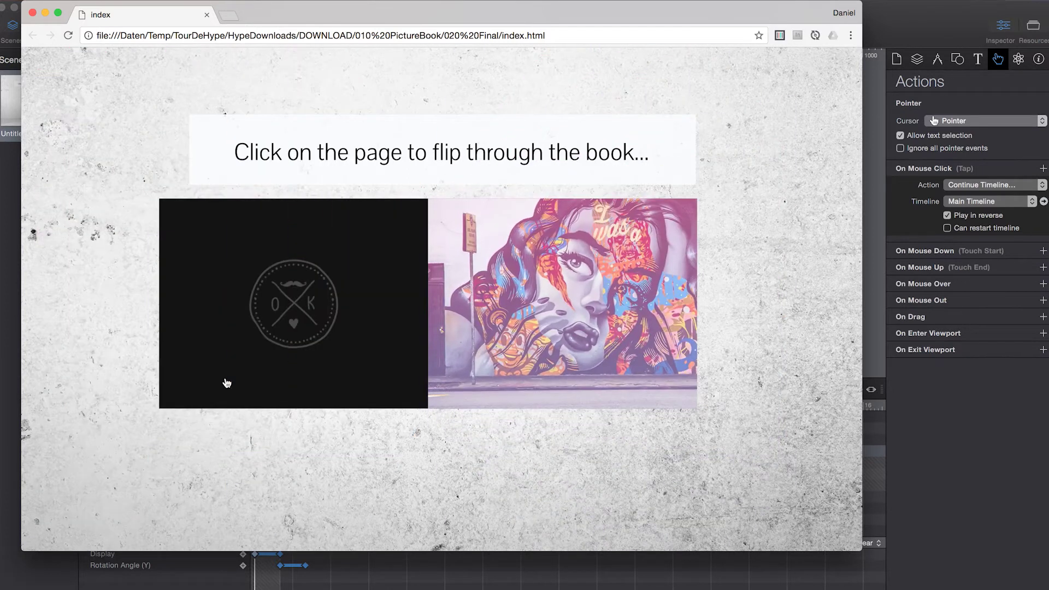
{"action": "left_click", "coordinate": [225, 383]}
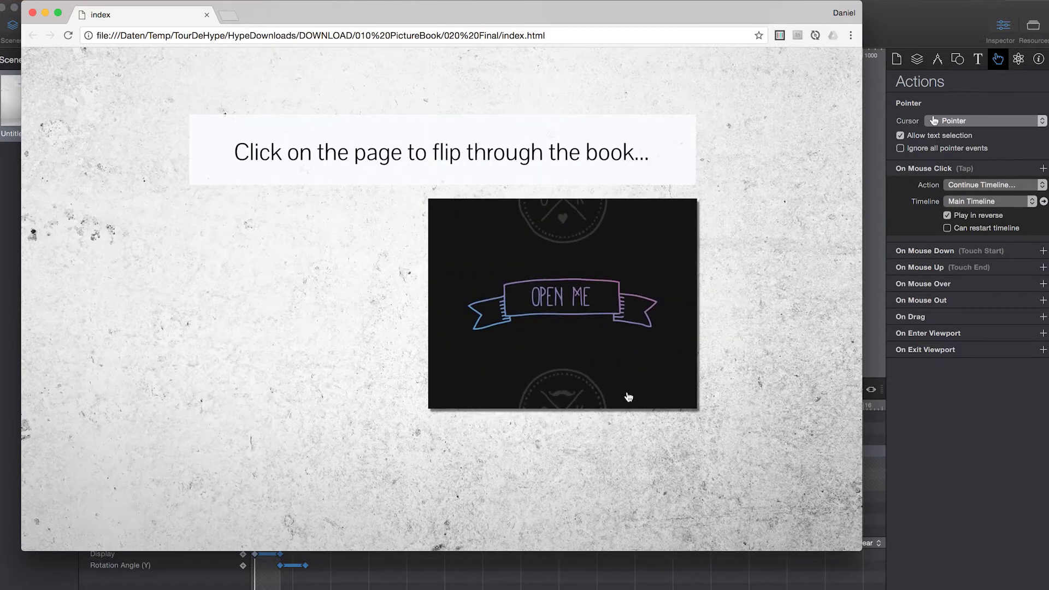
Step: Reopen the book and flip forward through the graffiti and diner pages, then return to Hype
{"action": "left_click", "coordinate": [663, 391]}
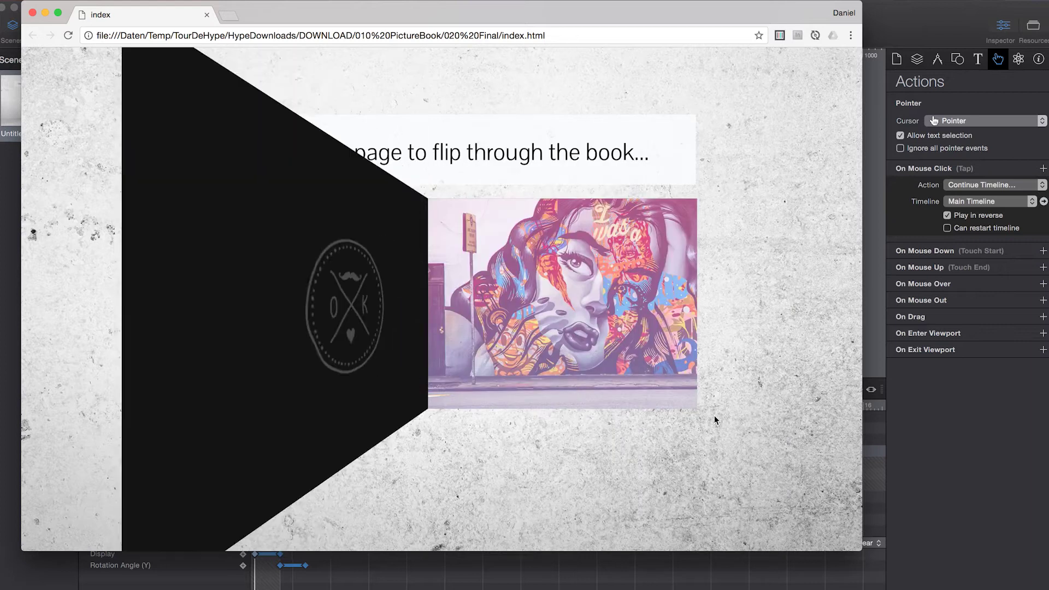
{"action": "left_click", "coordinate": [681, 402]}
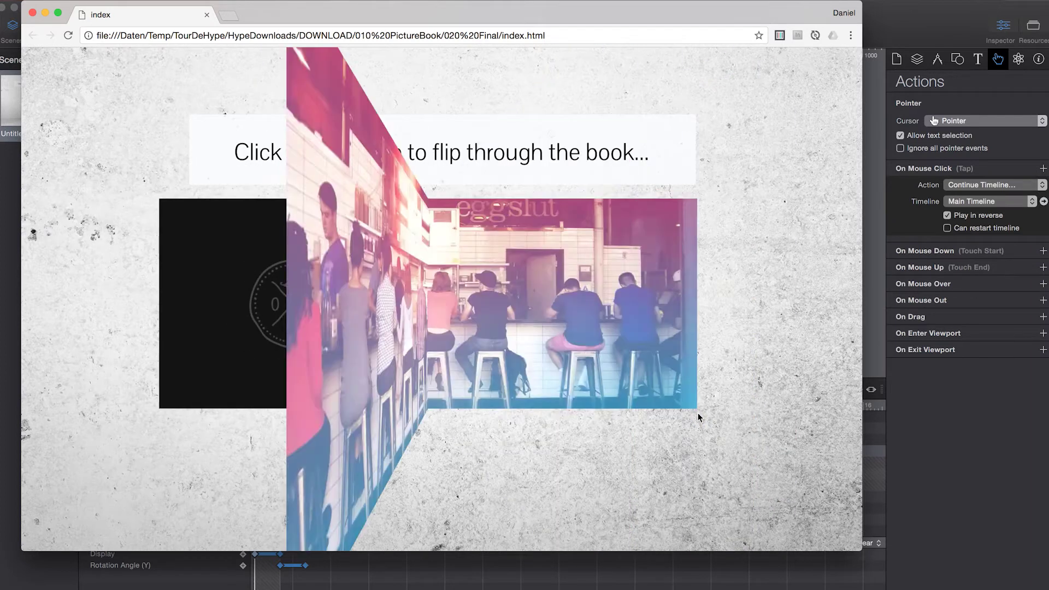
{"action": "left_click", "coordinate": [676, 394]}
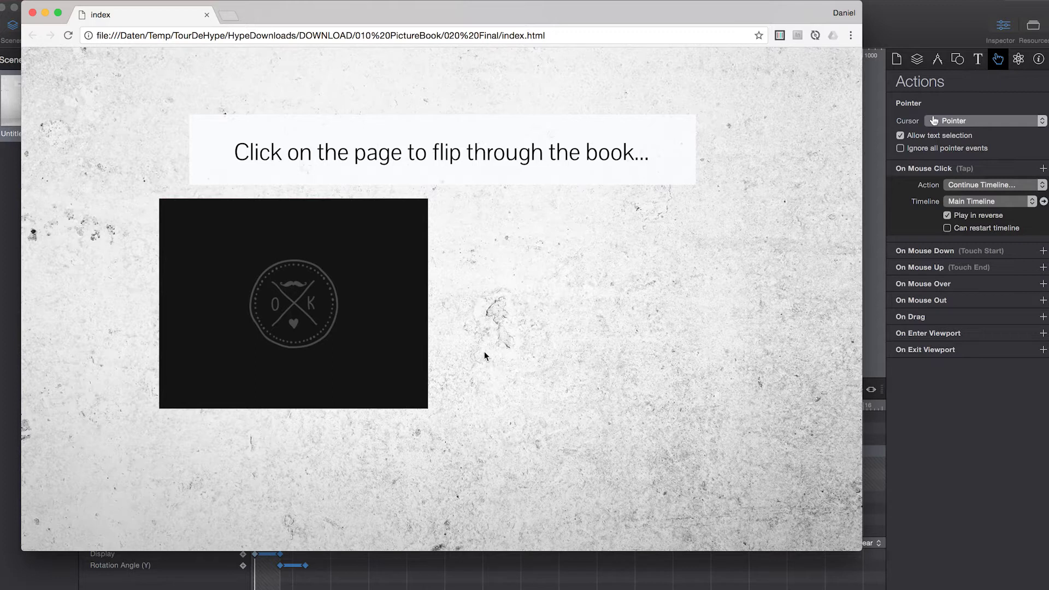
{"action": "key", "text": "super+Tab"}
{"action": "key", "text": "super+Tab"}
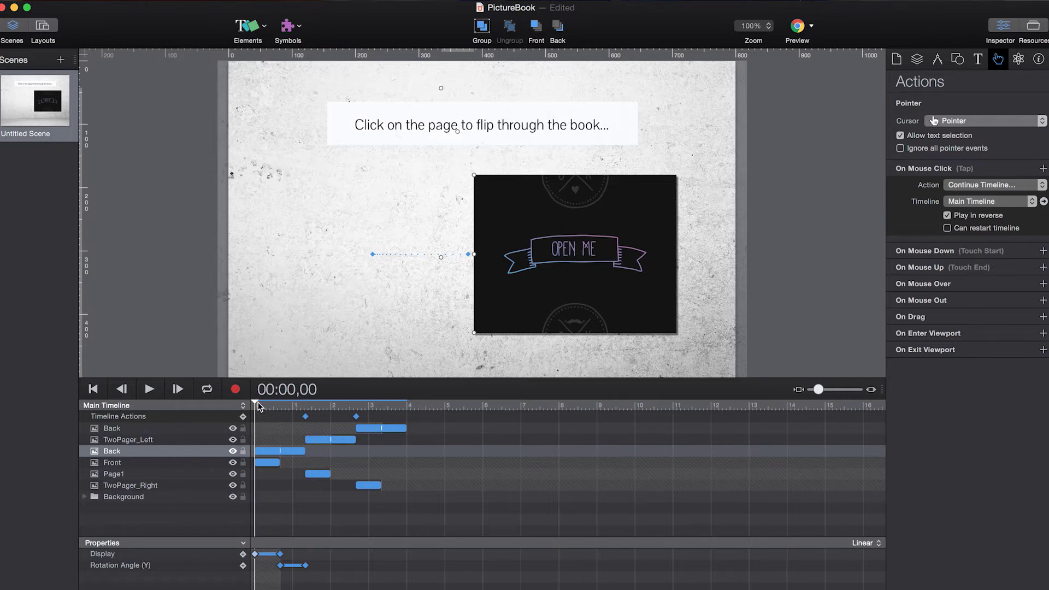
Step: Scrub the playhead to preview the cover's opening flip, then select the Back and Front layers
{"action": "mouse_move", "coordinate": [257, 405]}
{"action": "left_mouse_down"}
{"action": "mouse_move", "coordinate": [407, 424]}
{"action": "mouse_move", "coordinate": [239, 414]}
{"action": "left_mouse_up"}
{"action": "left_click", "coordinate": [128, 454]}
{"action": "left_click", "coordinate": [129, 466]}
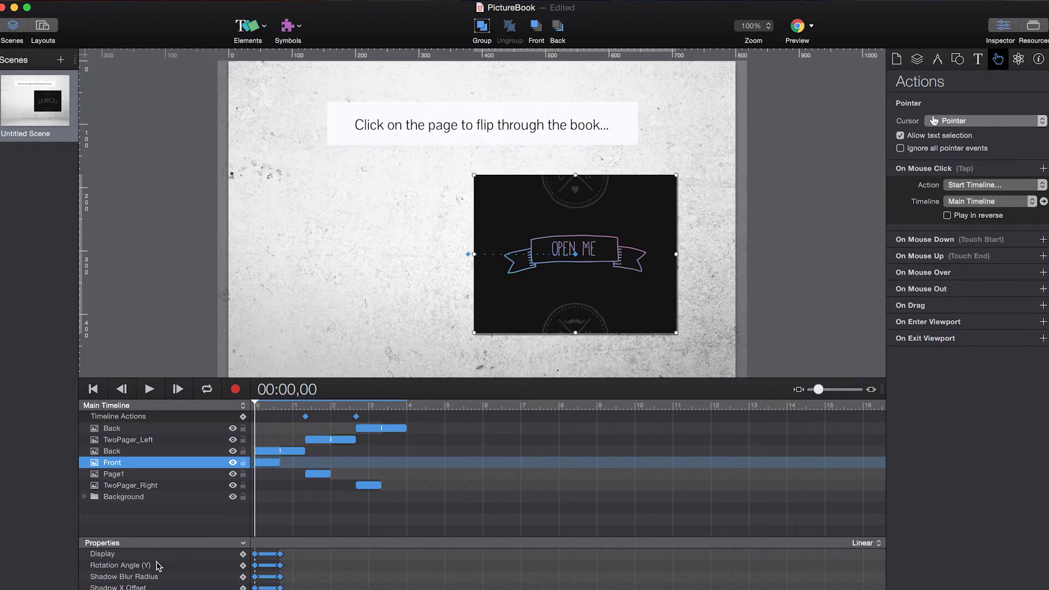
Step: With the Front cover's Metrics shown, scrub to 00:00,20 to watch its -93° Y rotation, then select Back
{"action": "left_click", "coordinate": [519, 307]}
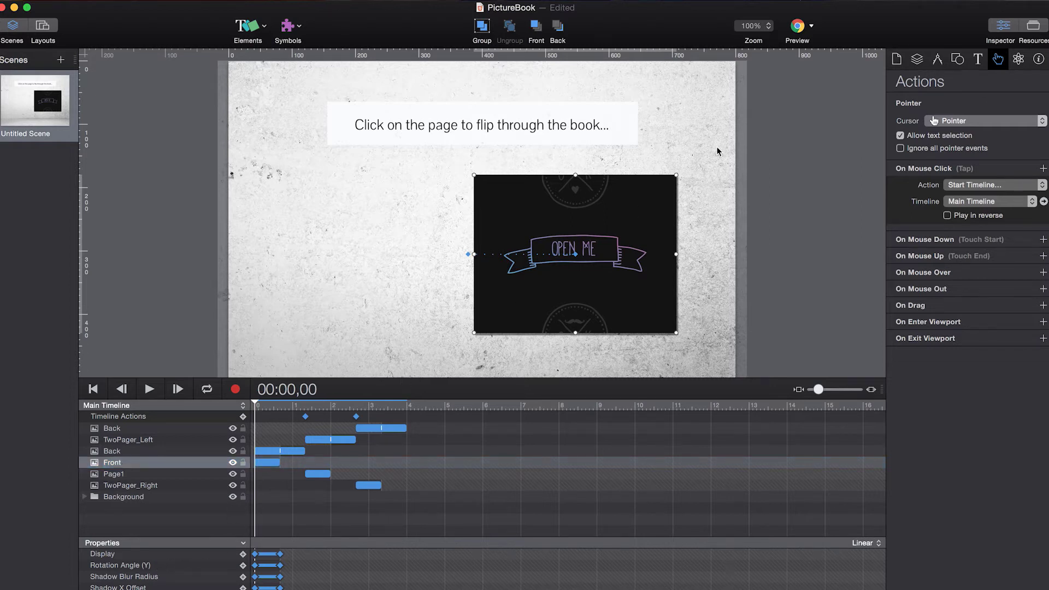
{"action": "left_click", "coordinate": [938, 60]}
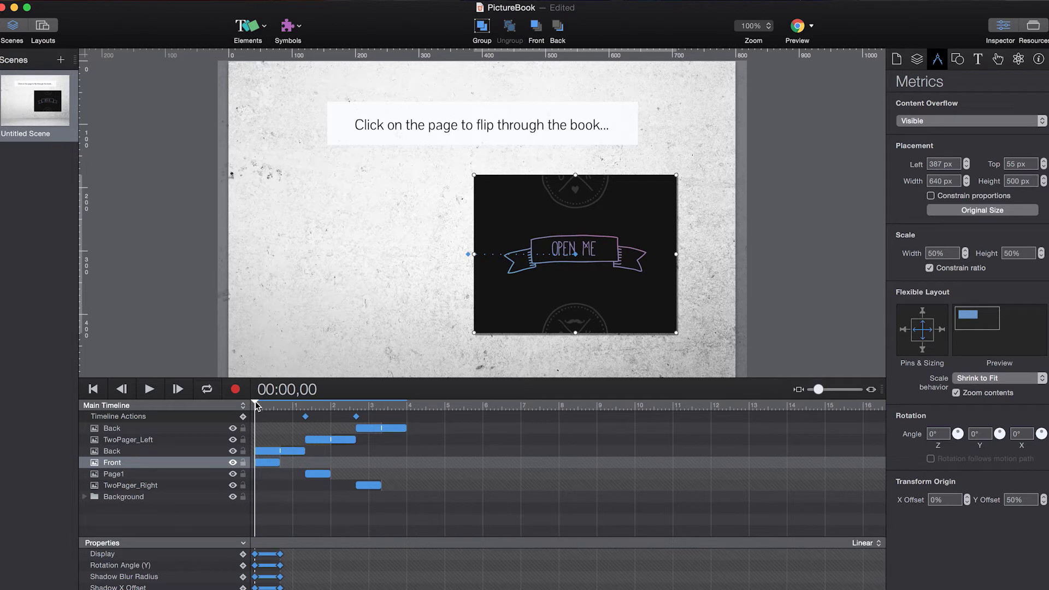
{"action": "left_click_drag", "start_coordinate": [256, 407], "coordinate": [280, 408]}
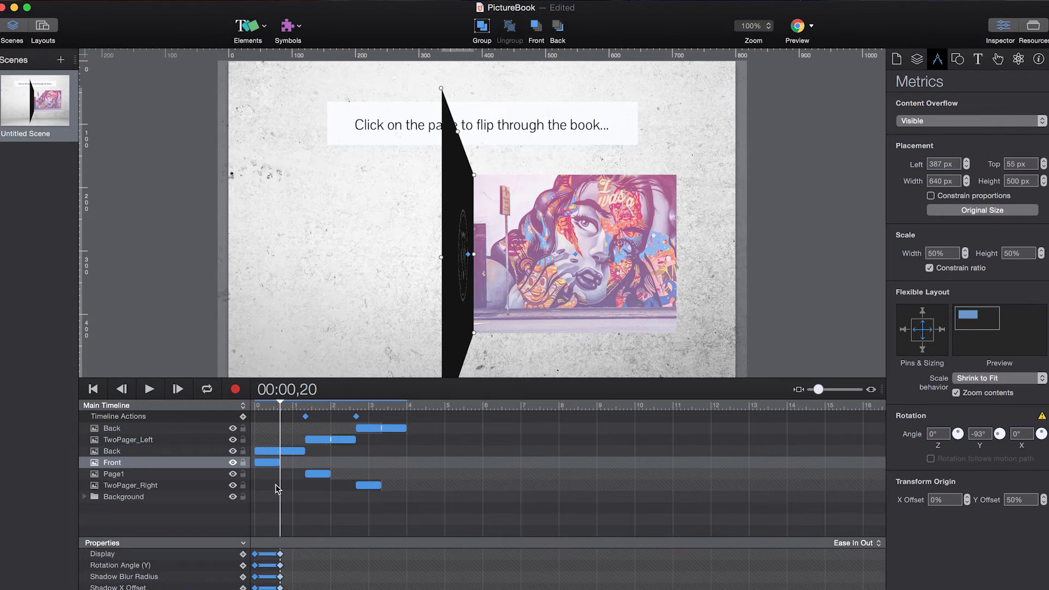
{"action": "left_click", "coordinate": [281, 407]}
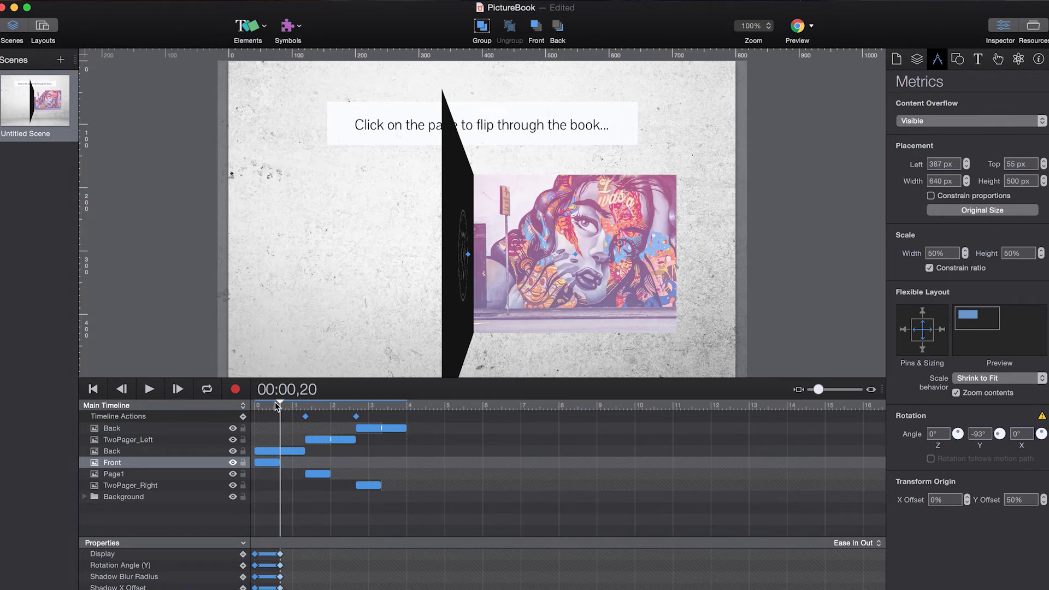
{"action": "mouse_move", "coordinate": [282, 407]}
{"action": "left_mouse_down"}
{"action": "mouse_move", "coordinate": [234, 418]}
{"action": "mouse_move", "coordinate": [281, 409]}
{"action": "left_mouse_up"}
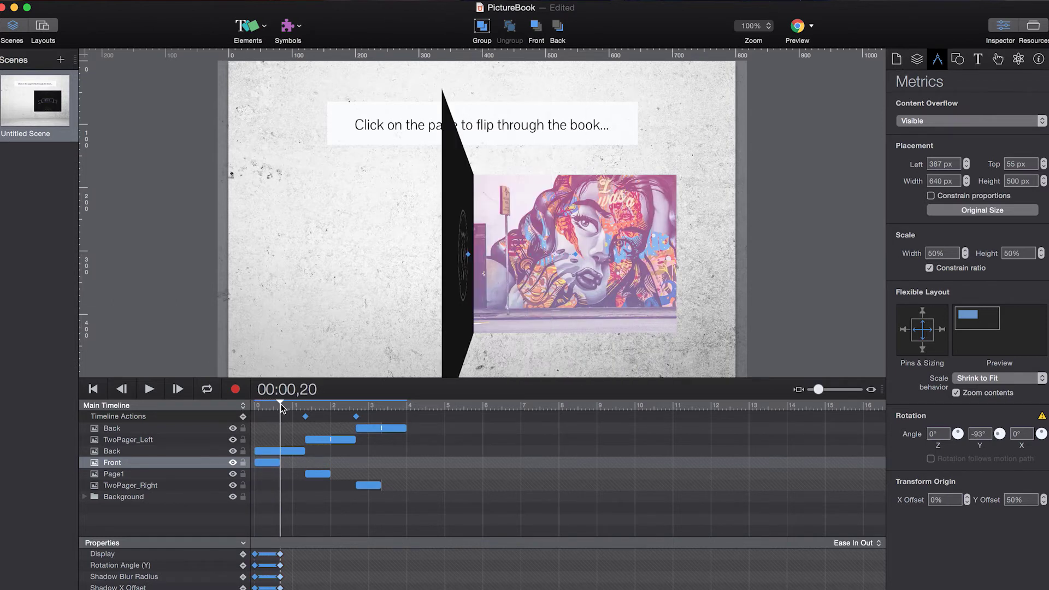
{"action": "left_click", "coordinate": [156, 452]}
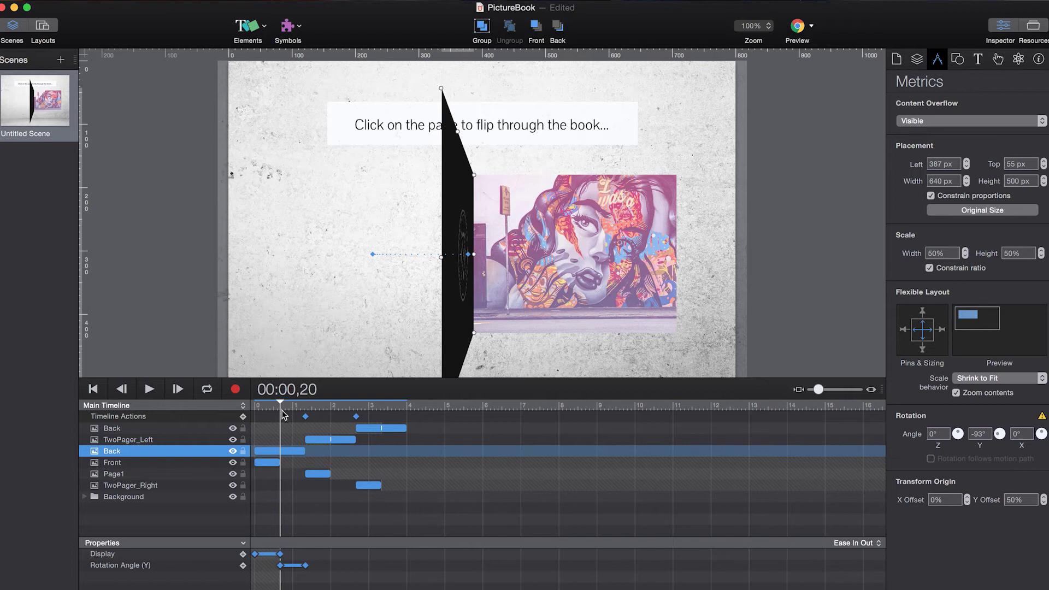
Step: Scrub from 00:00,20 to 00:01,10, watching the Back page's Y rotation go from -93° toward -180°
{"action": "left_click", "coordinate": [282, 406]}
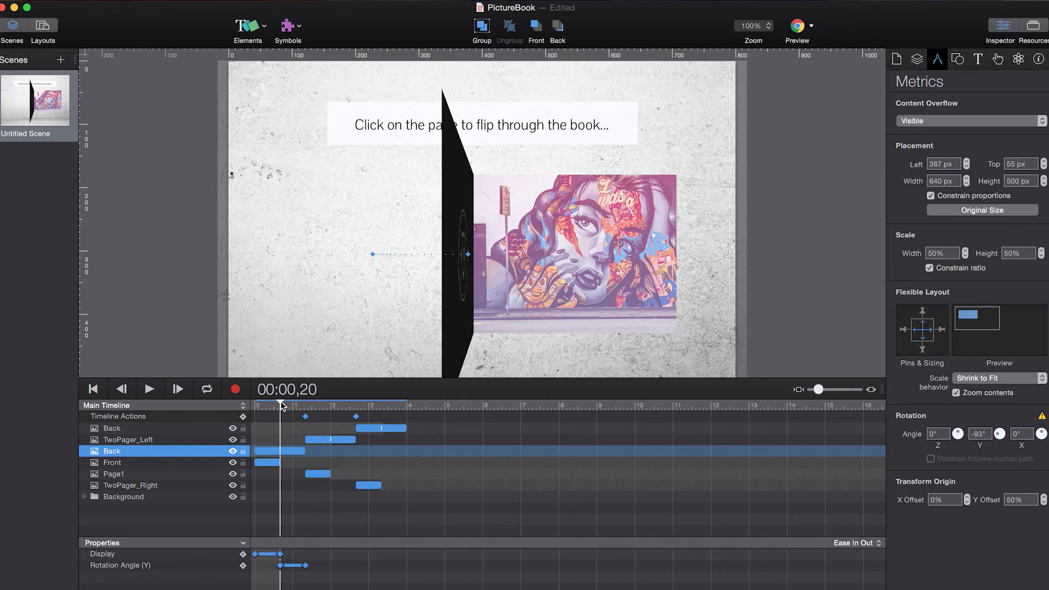
{"action": "mouse_move", "coordinate": [281, 405]}
{"action": "left_mouse_down"}
{"action": "mouse_move", "coordinate": [296, 407]}
{"action": "mouse_move", "coordinate": [276, 406]}
{"action": "left_mouse_up"}
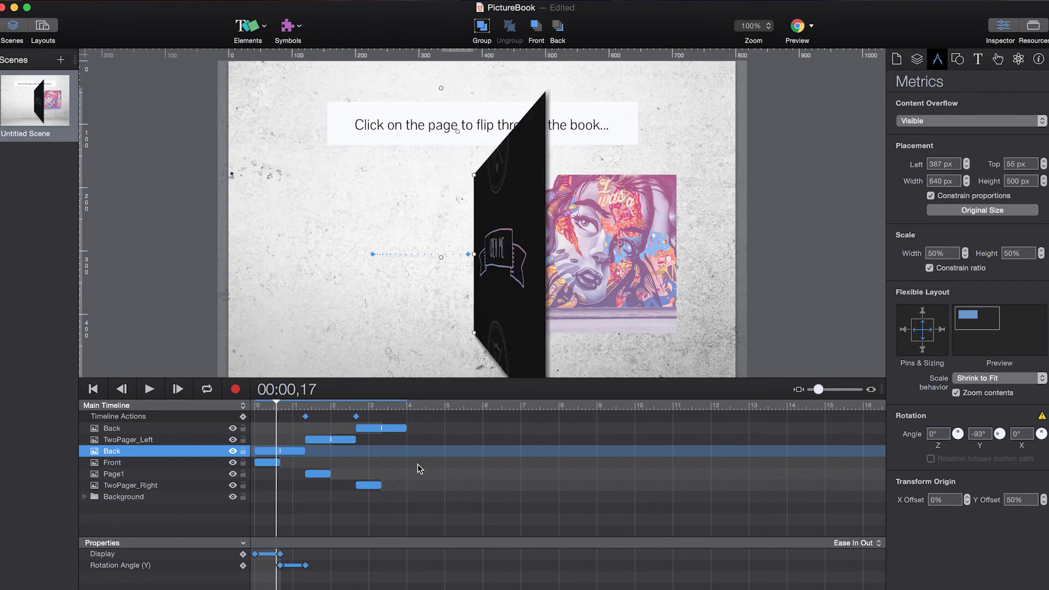
{"action": "left_click", "coordinate": [279, 407]}
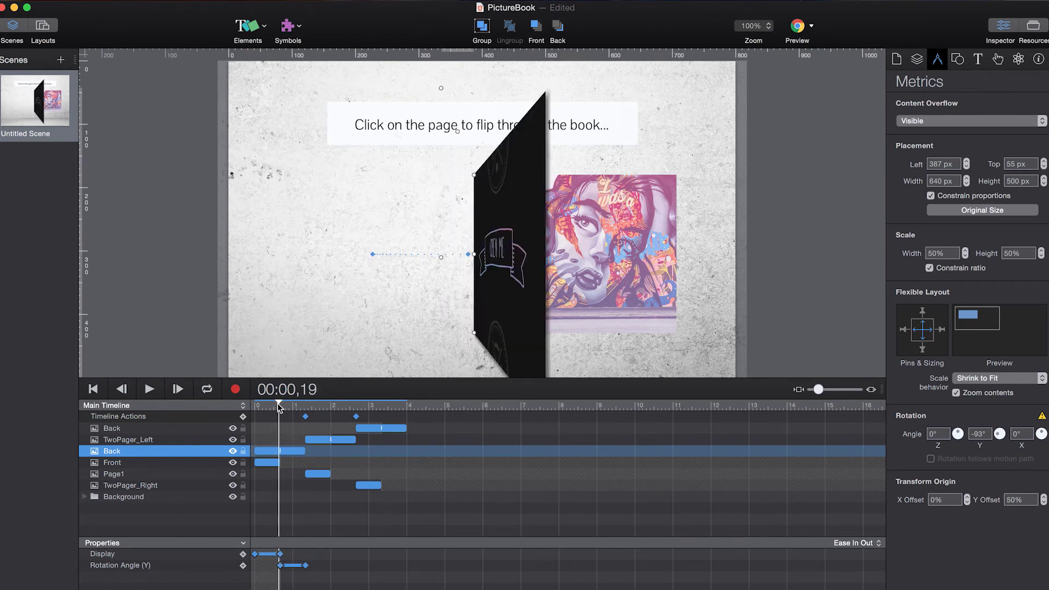
{"action": "left_click", "coordinate": [281, 407]}
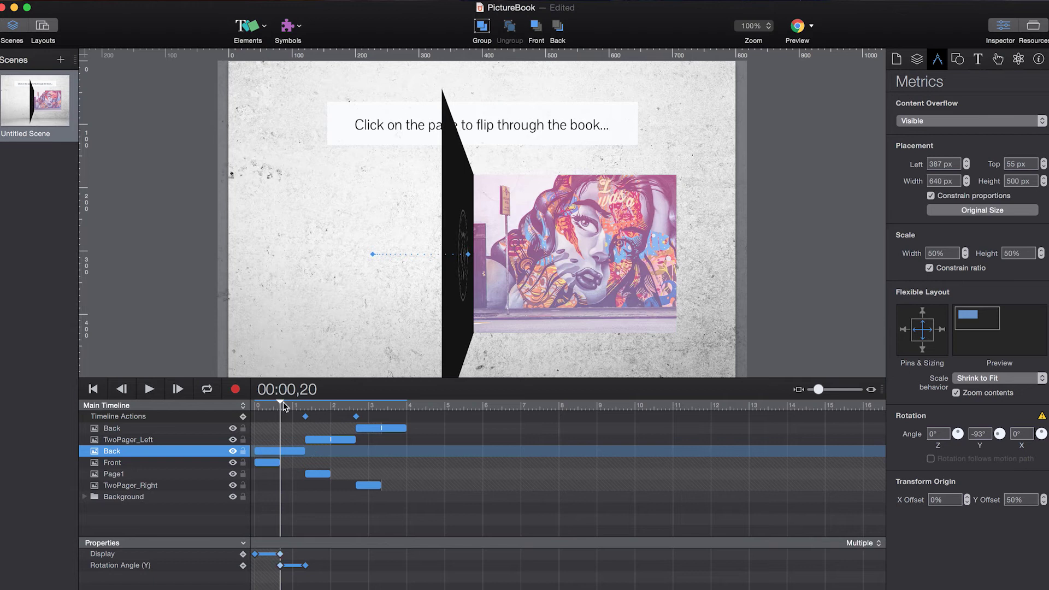
{"action": "left_click_drag", "start_coordinate": [283, 407], "coordinate": [306, 408]}
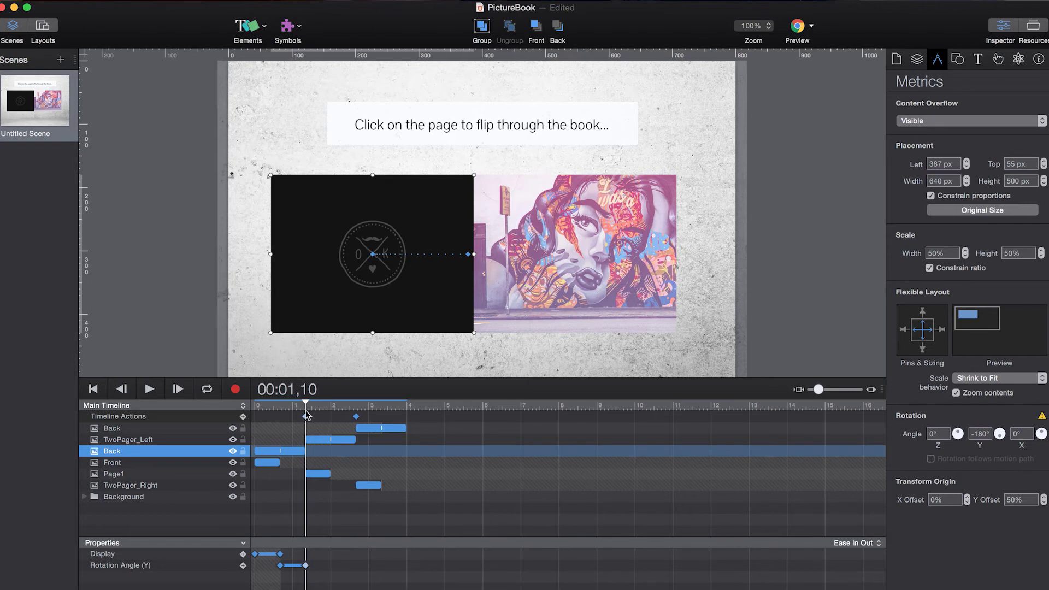
{"action": "left_click_drag", "start_coordinate": [306, 405], "coordinate": [320, 486]}
Step: Select TwoPager_Right and Page1, view the diner reveal at 00:02,00, then rewind to 00:00,00
{"action": "left_click", "coordinate": [320, 486]}
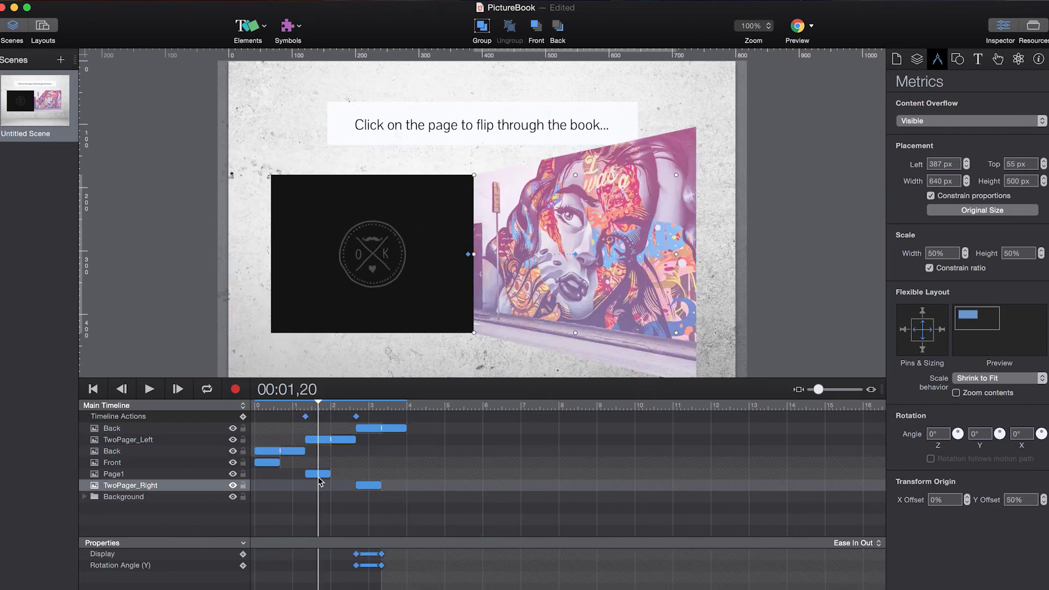
{"action": "left_click", "coordinate": [318, 474]}
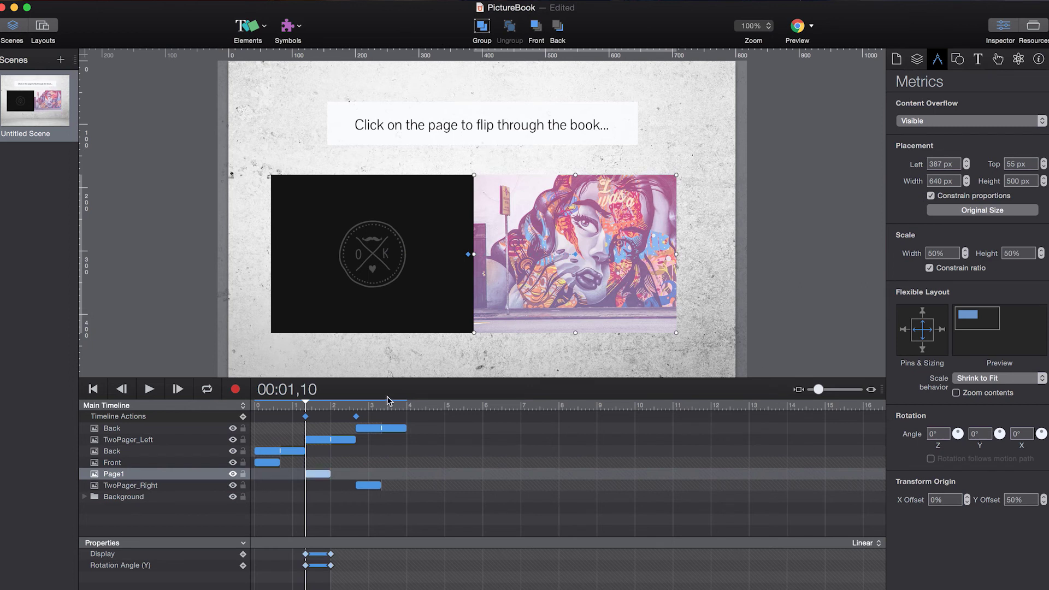
{"action": "left_click", "coordinate": [329, 405]}
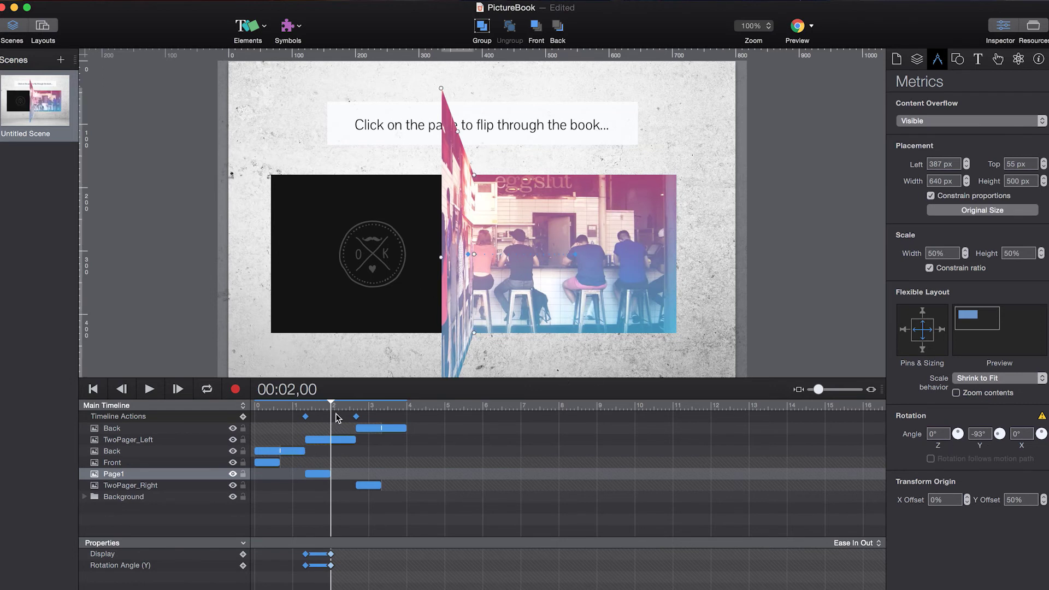
{"action": "left_click", "coordinate": [261, 414]}
{"action": "left_click_drag", "start_coordinate": [261, 415], "coordinate": [253, 415]}
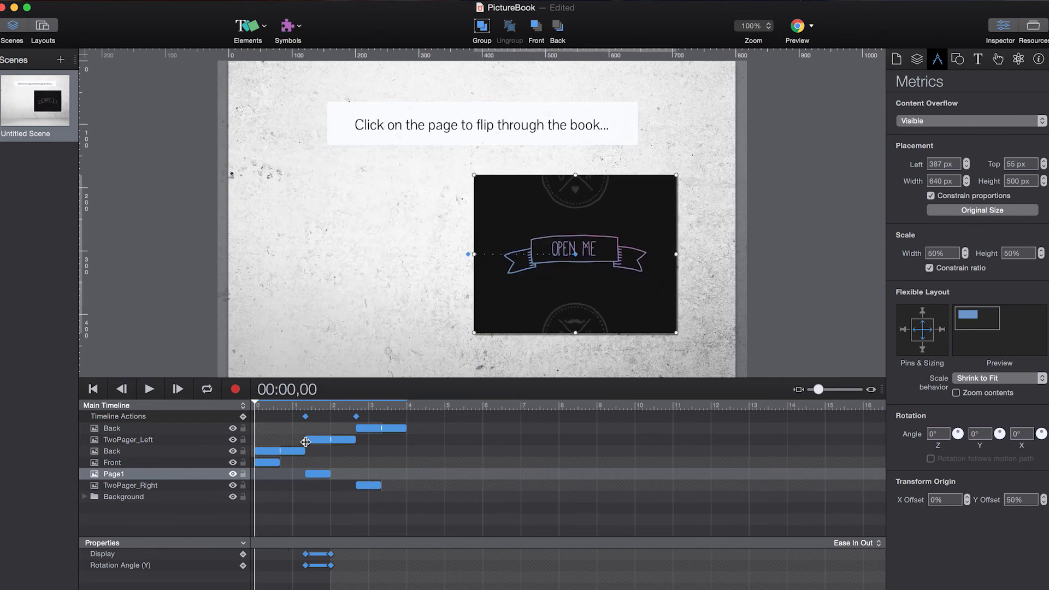
{"action": "left_click", "coordinate": [266, 463]}
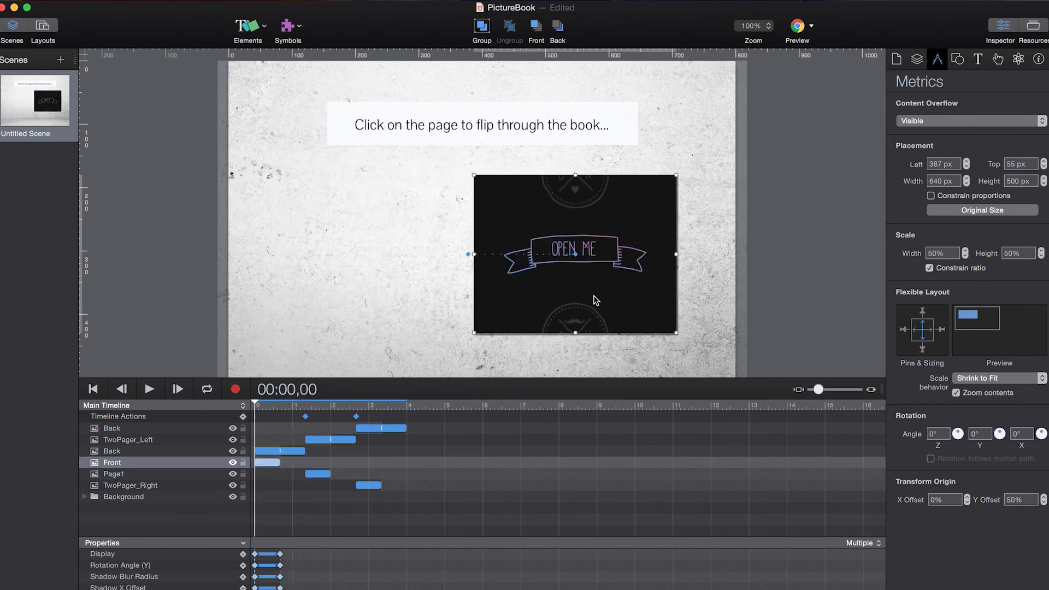
Step: In the Actions inspector, view the Pause Timeline action on the 00:01,10 timeline keyframe
{"action": "left_click", "coordinate": [996, 60]}
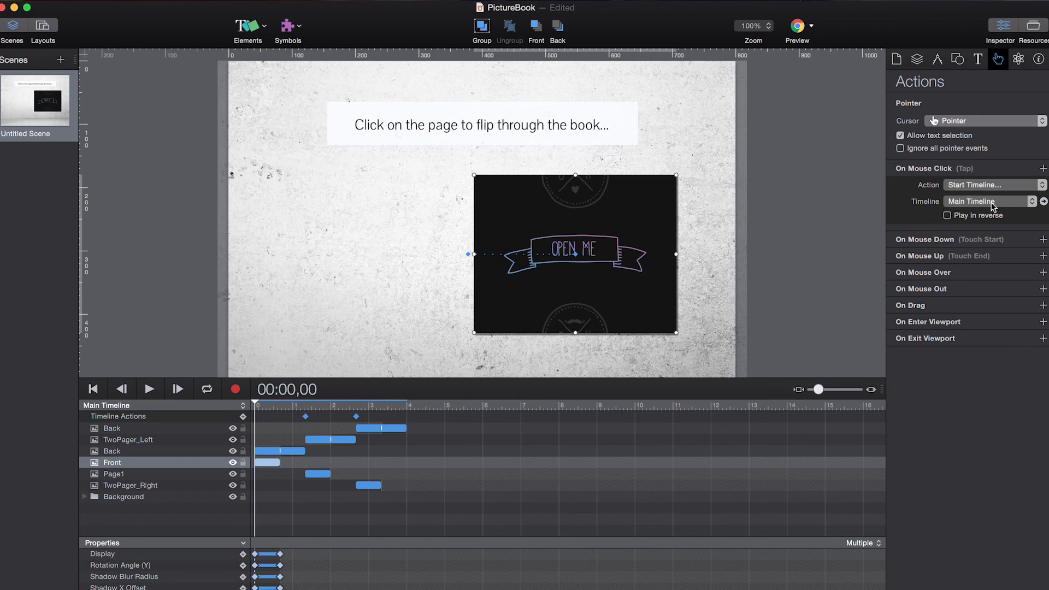
{"action": "left_click", "coordinate": [305, 417]}
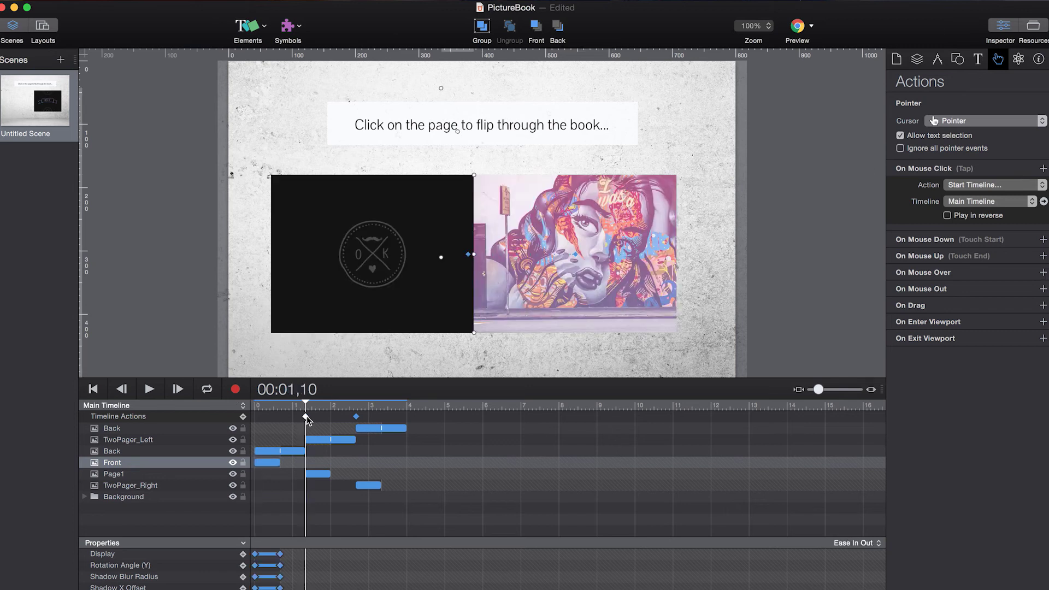
{"action": "double_click", "coordinate": [305, 418]}
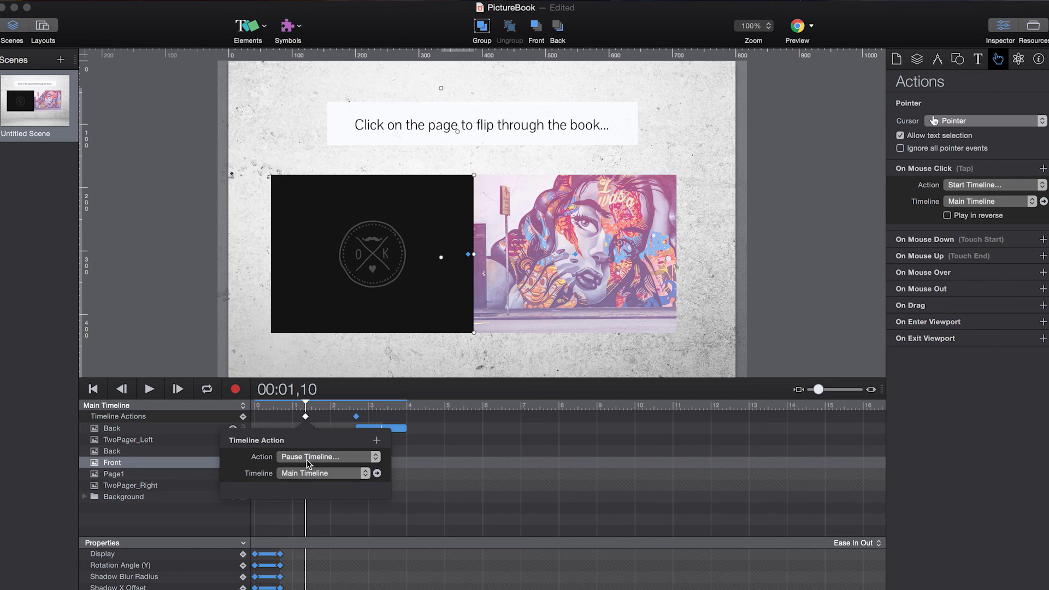
{"action": "left_click", "coordinate": [299, 407]}
Step: Return the playhead to 00:01,10 and select the Back page to see its reverse-continue click action
{"action": "left_click", "coordinate": [300, 406]}
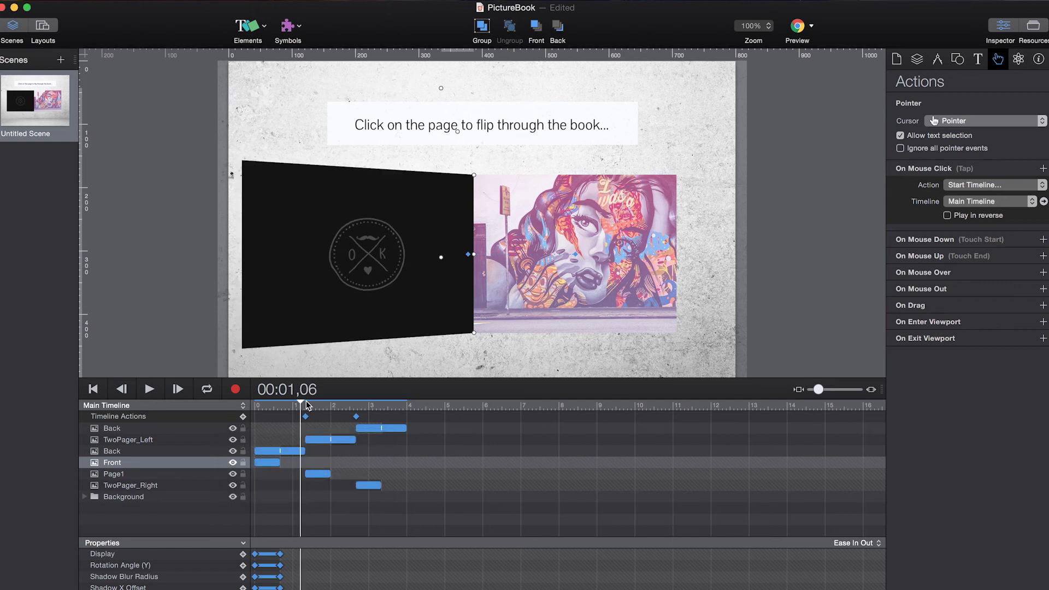
{"action": "left_click_drag", "start_coordinate": [307, 404], "coordinate": [306, 405]}
{"action": "left_click", "coordinate": [365, 268]}
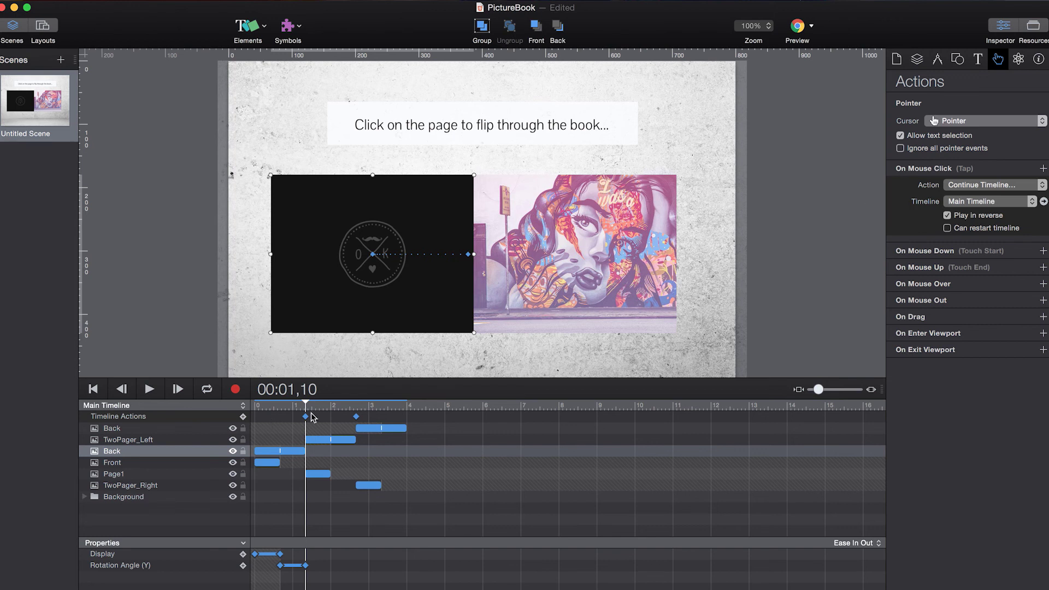
Step: Drag the playhead to the 00:02,20 pause, showing the open eggslut diner spread
{"action": "left_click_drag", "start_coordinate": [308, 407], "coordinate": [359, 411]}
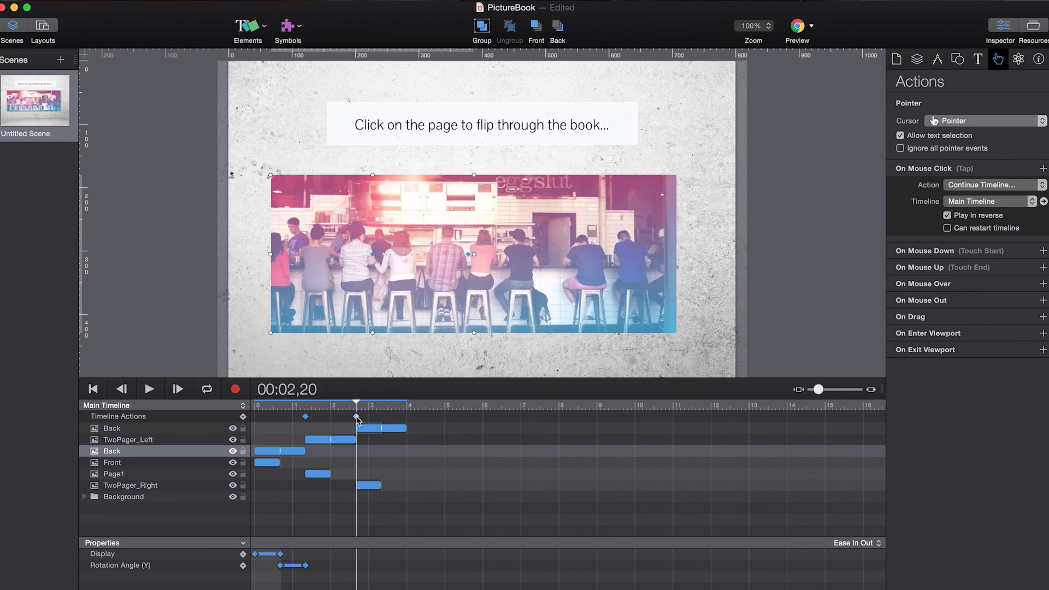